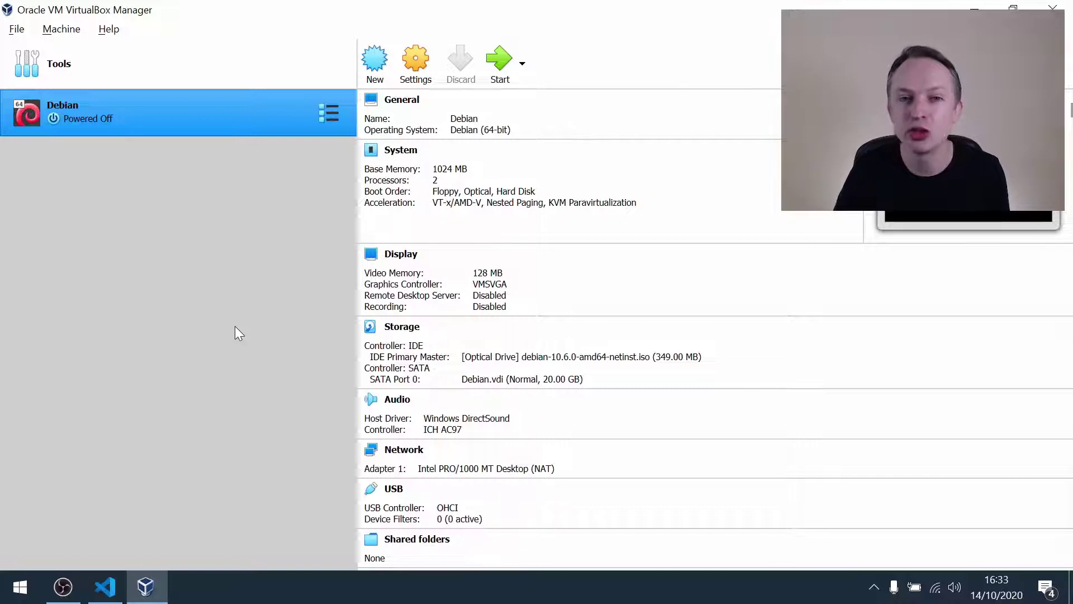
- Start the Debian VM and move its window to the centre of the screen
left_click(500, 66)
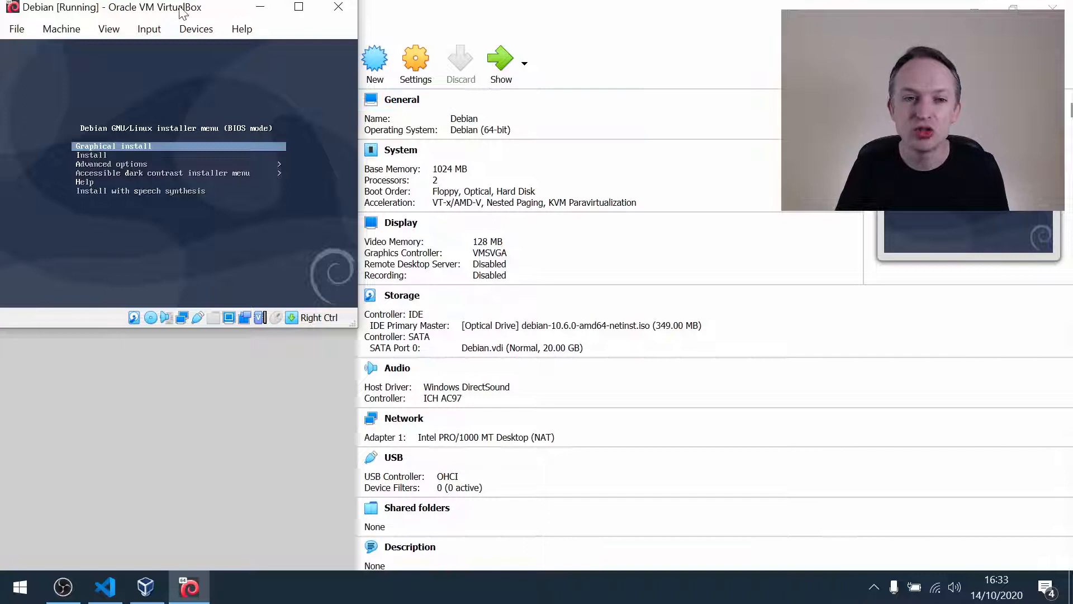
left_click_drag(181, 10, 482, 114)
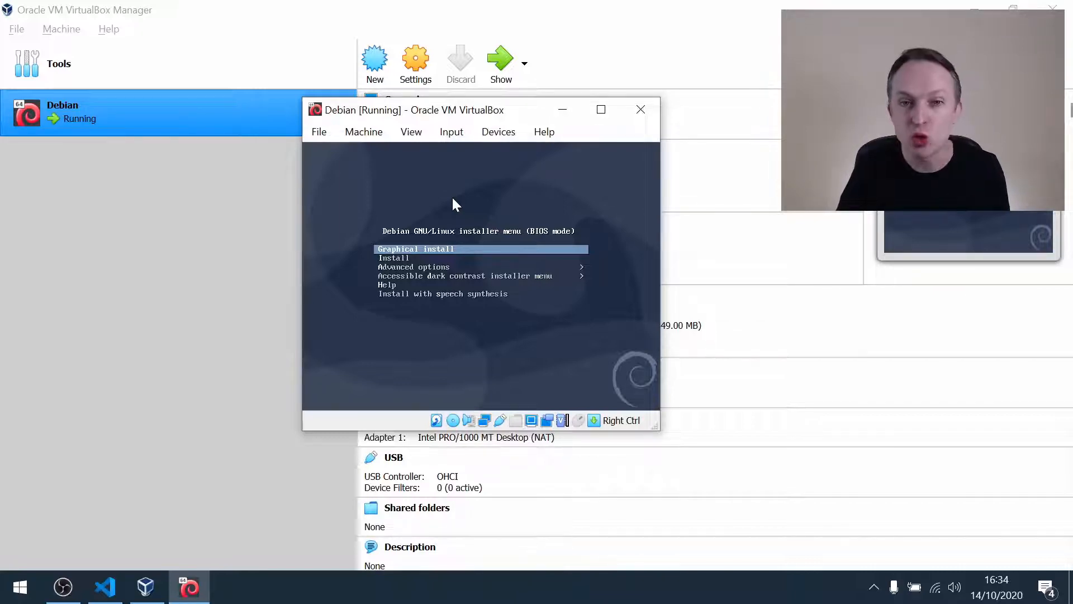
key("ctrl+c")
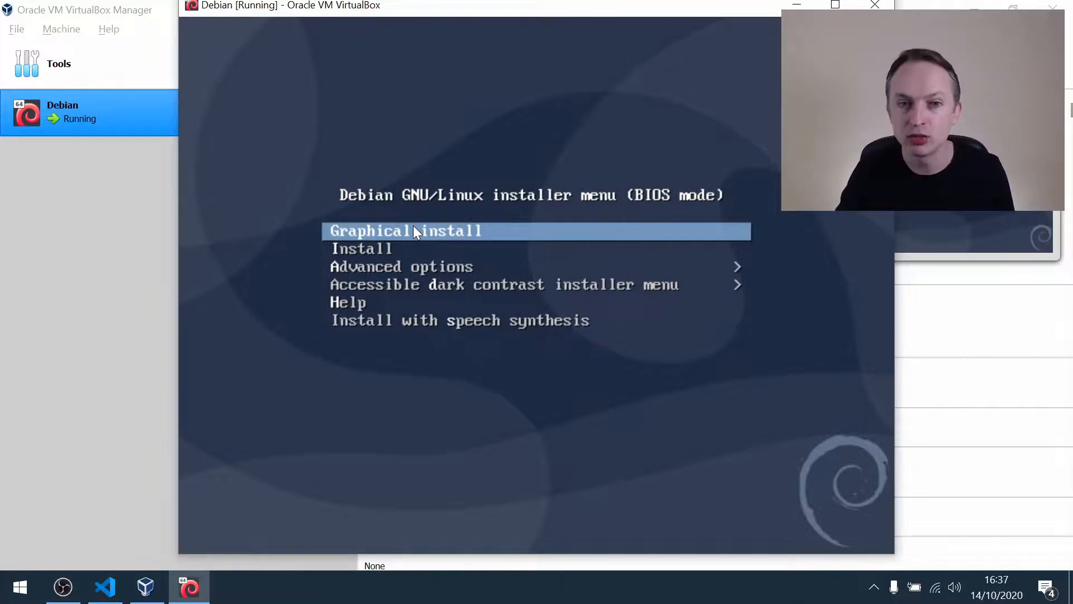
- Switch to the VirtualBox Manager and back to the windowed Debian VM
key("alt+Tab")
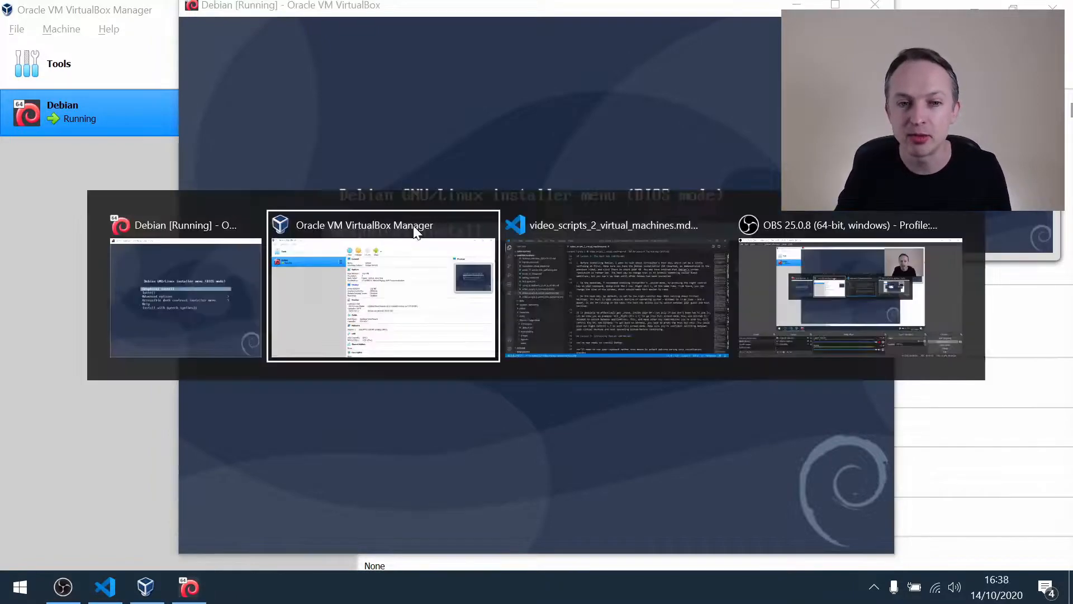
key("alt+Tab")
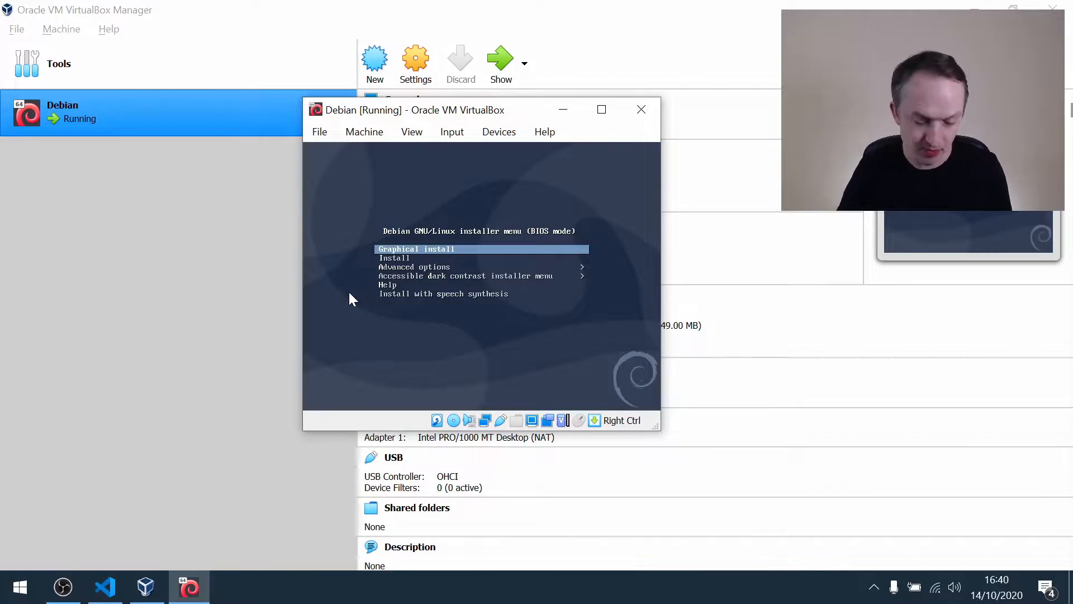
- Show the Debian VM full screen, then flip to the Manager and back
key("ctrl+f")
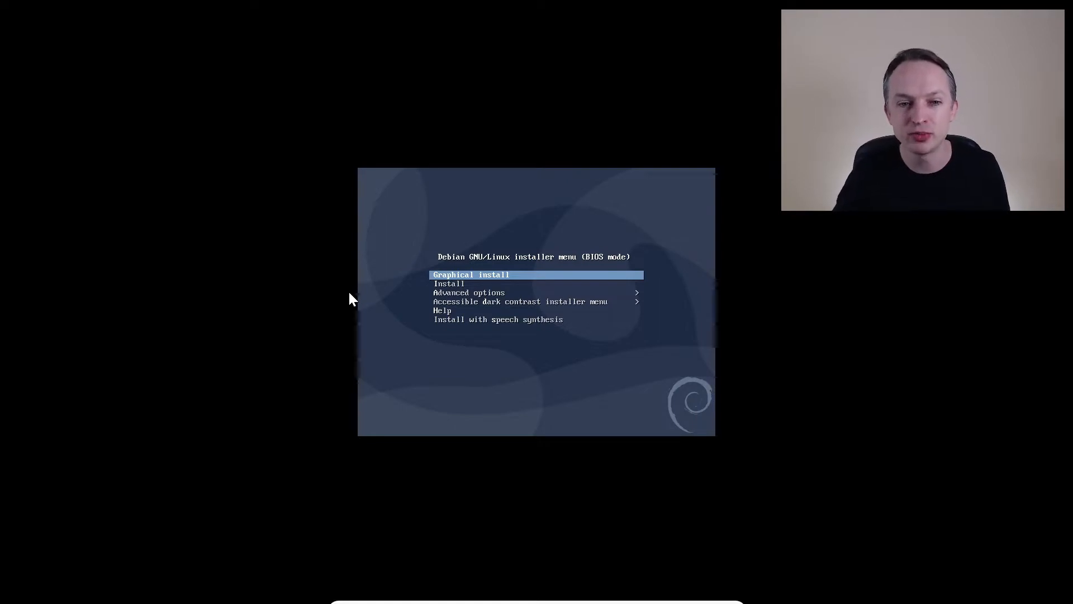
key("alt+Tab")
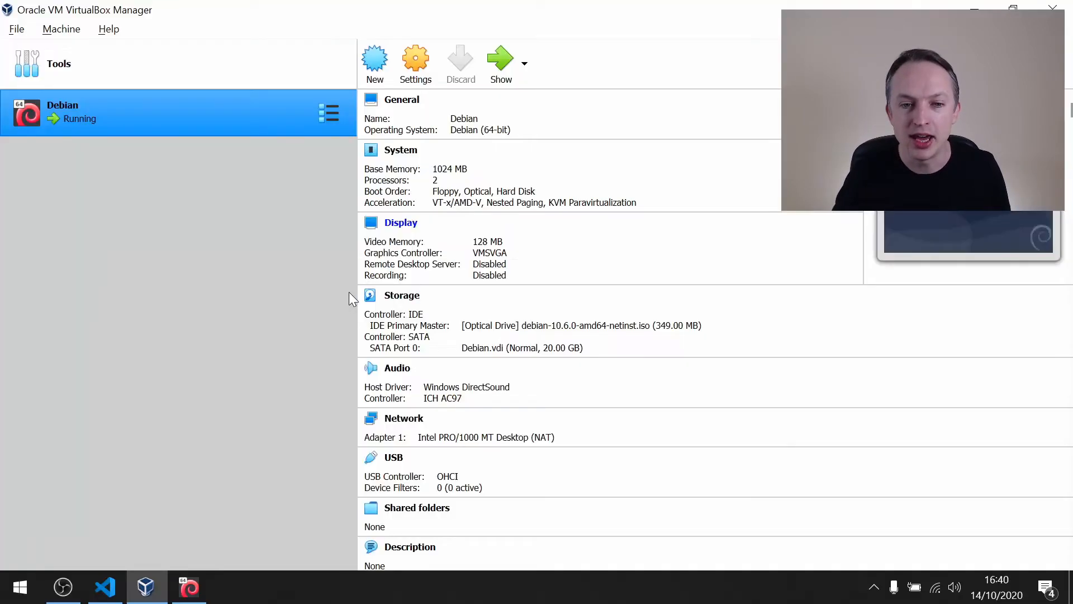
key("alt+Tab")
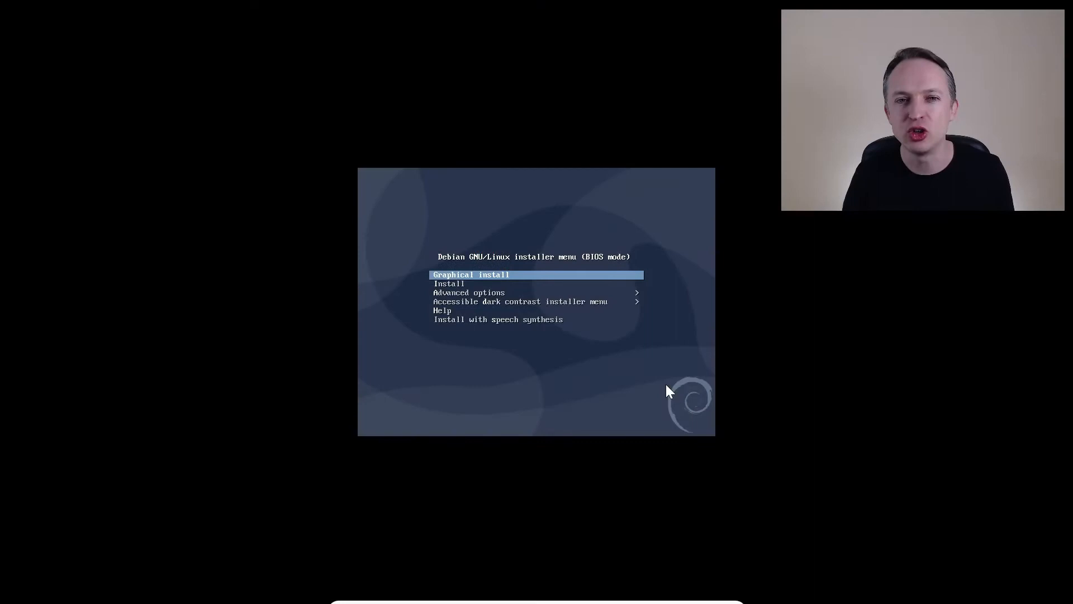